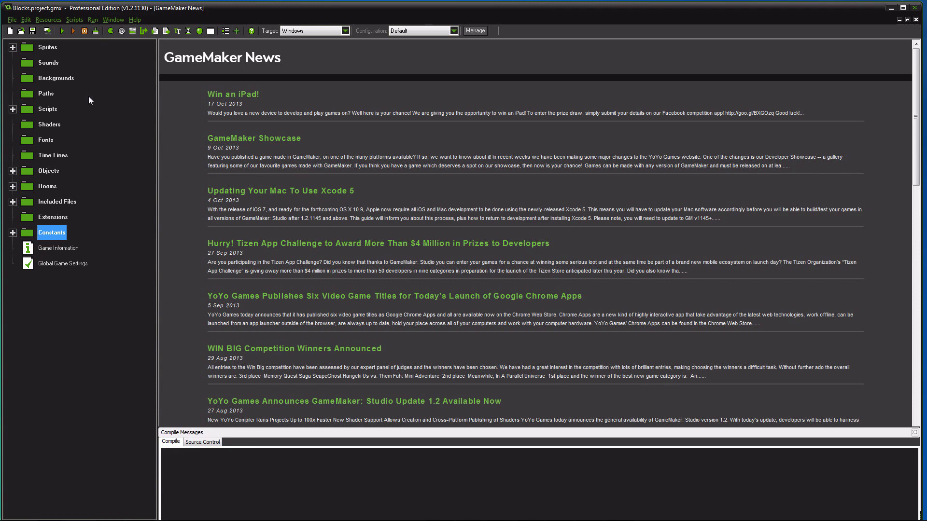
Step: Examine the spWall, spPlayer and spSlope sprites and open the spWall sprite's properties
click(13, 50)
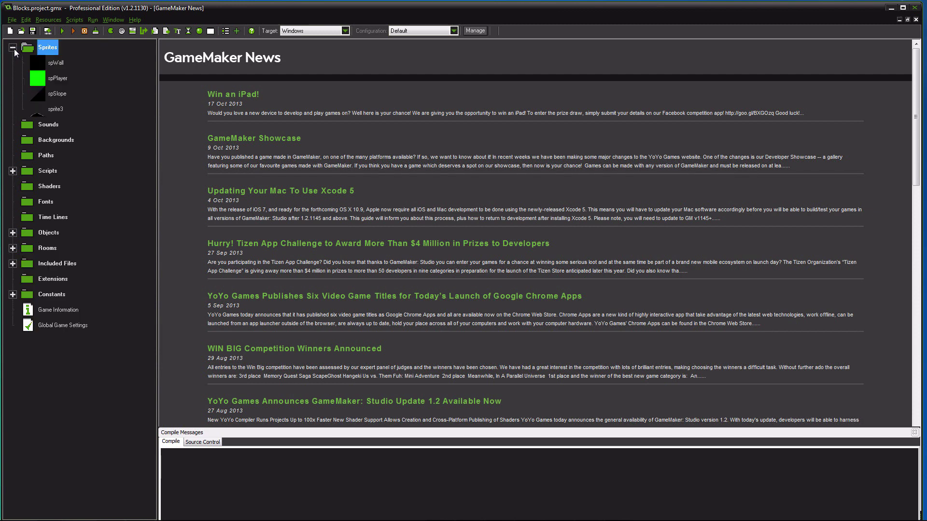
click(56, 62)
click(57, 78)
click(44, 94)
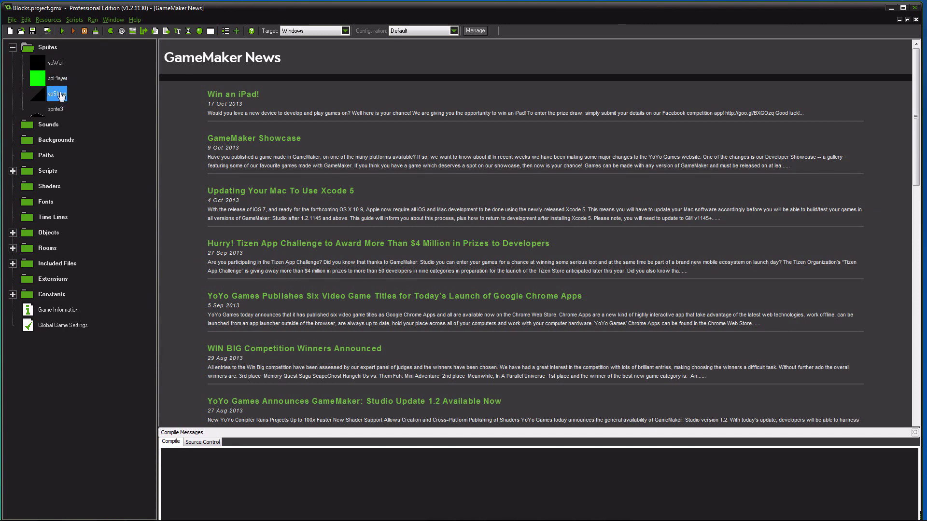
click(54, 77)
click(55, 63)
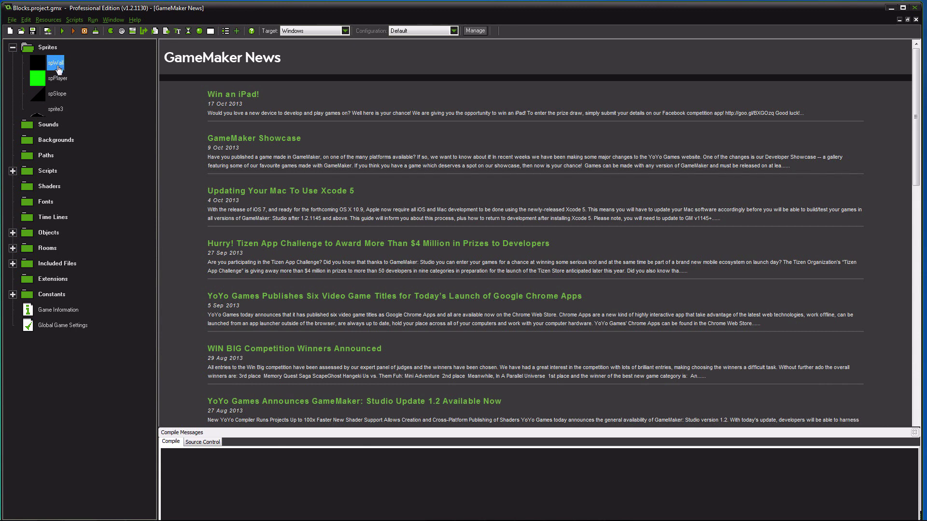
double_click(55, 62)
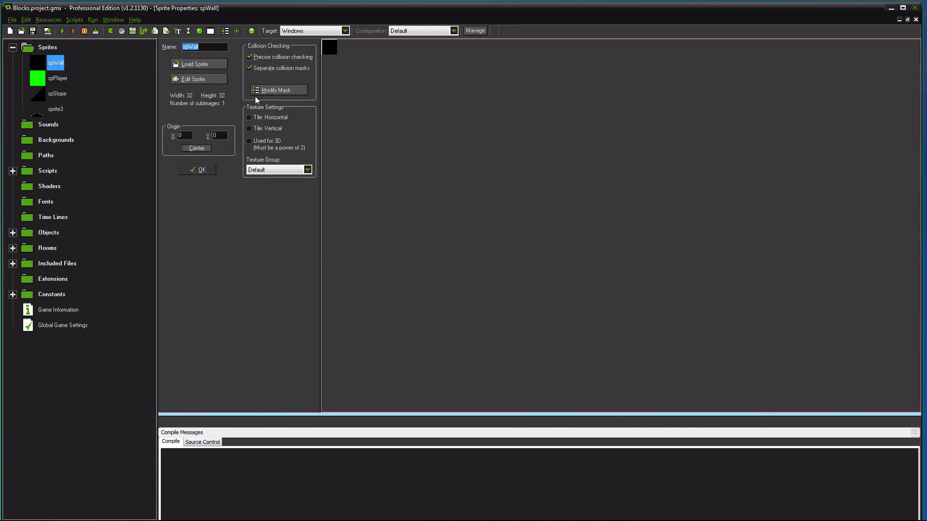
click(63, 81)
click(60, 95)
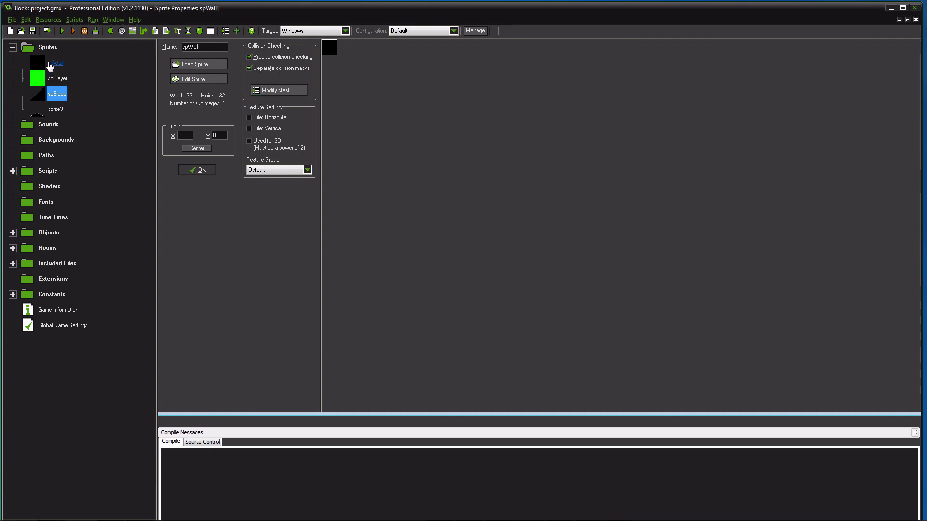
click(51, 64)
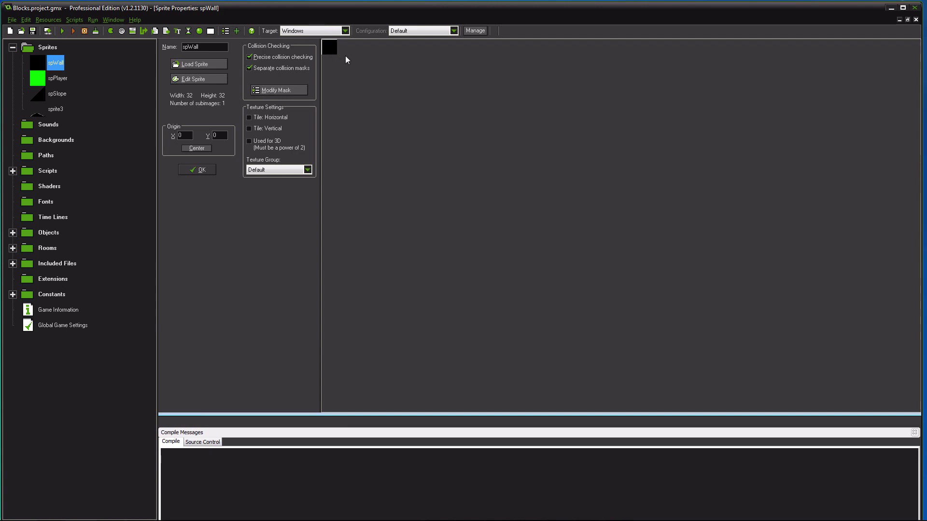
Step: Try centring the spWall sprite's origin, reset it to 0, and close the sprite's properties
click(197, 148)
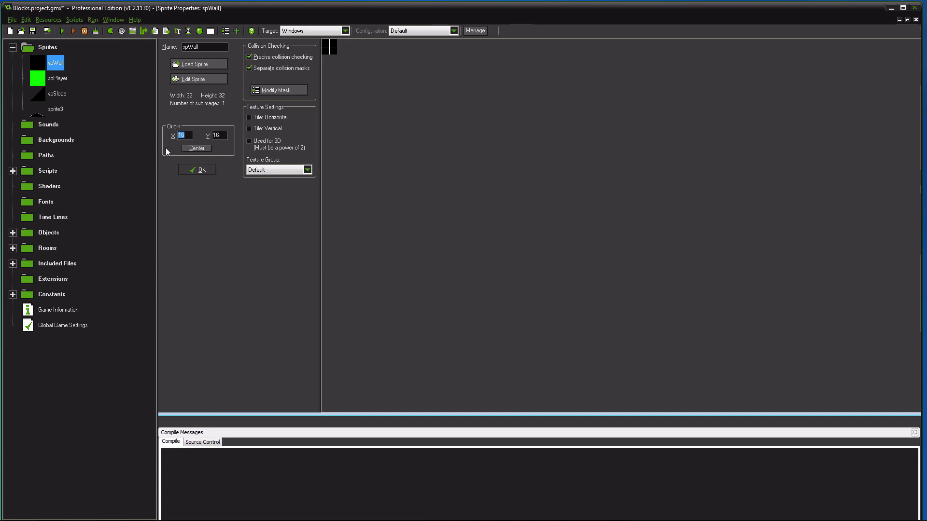
text(0)
key(Tab)
click(184, 170)
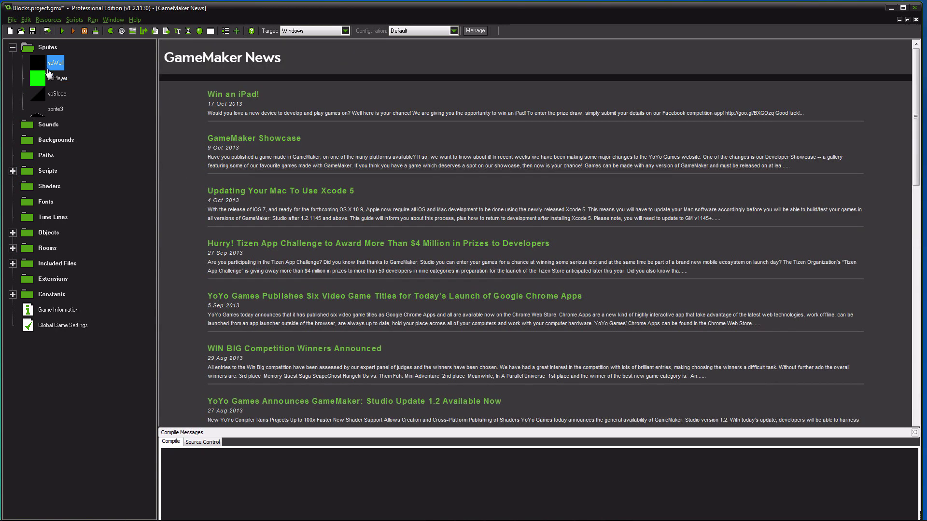
Step: Check the origin settings of the spPlayer and spSlope sprites and collapse the sprite resources
double_click(56, 81)
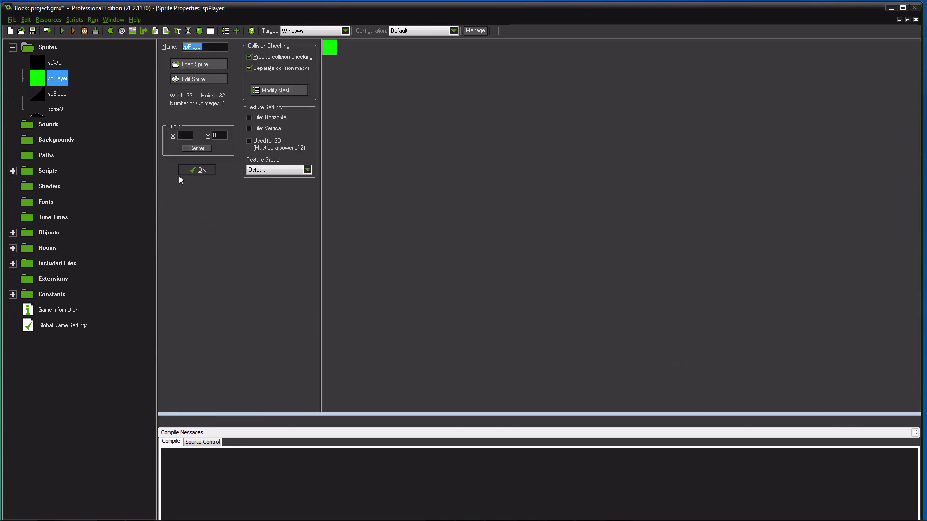
click(183, 172)
double_click(57, 94)
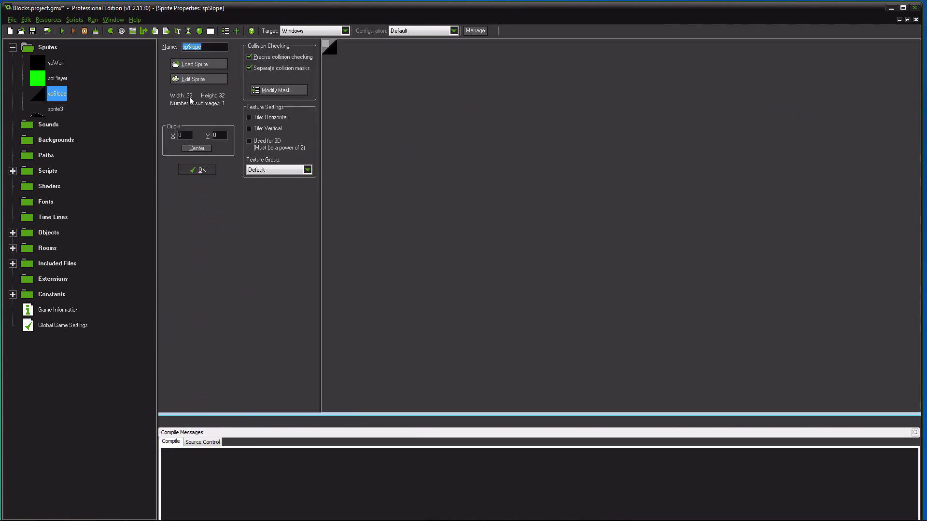
click(201, 171)
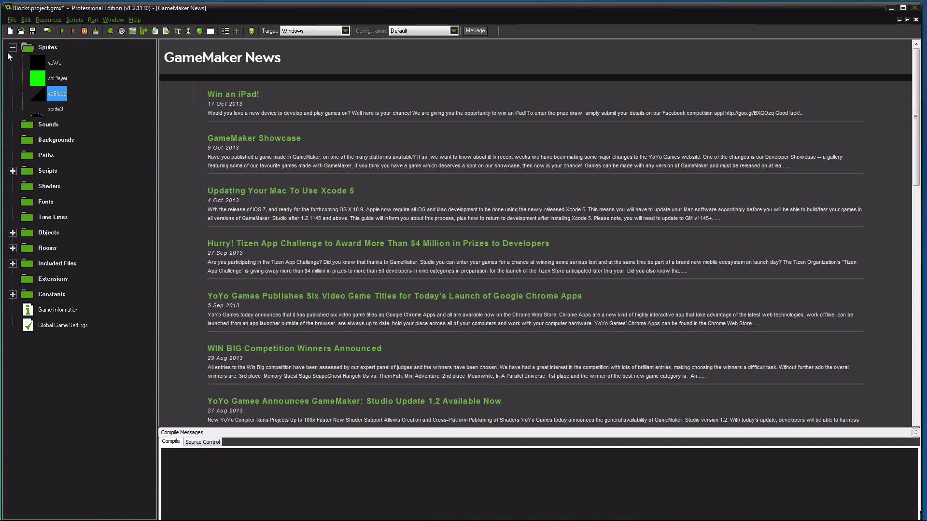
click(12, 47)
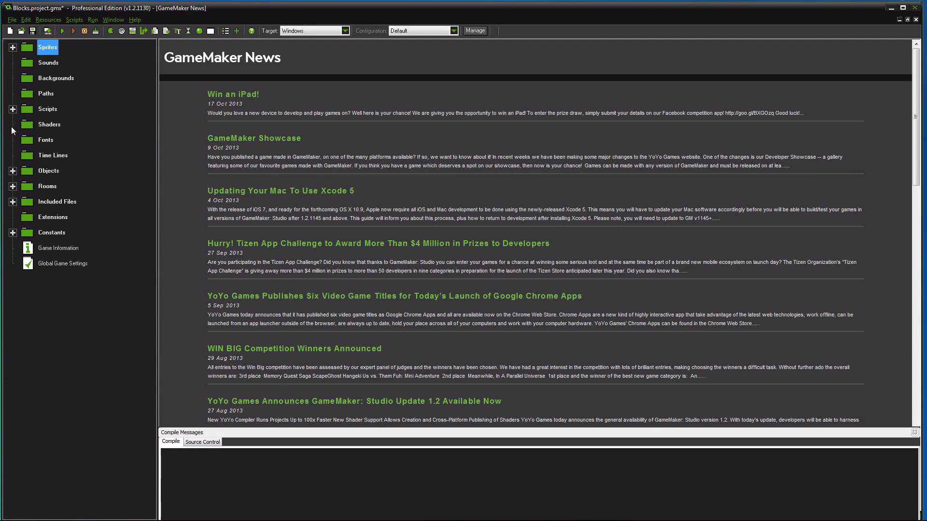
Step: Expand the object resources and examine the properties of obParentWall
click(12, 172)
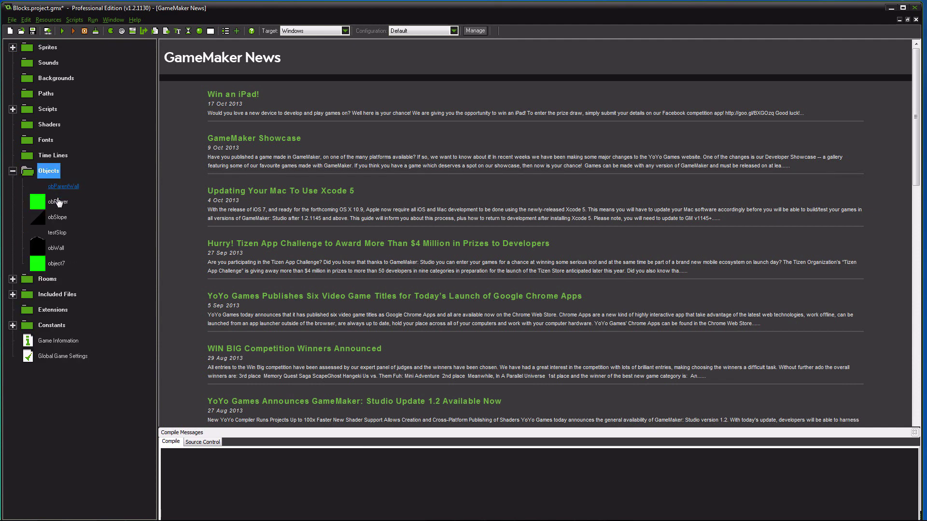
click(58, 187)
double_click(54, 186)
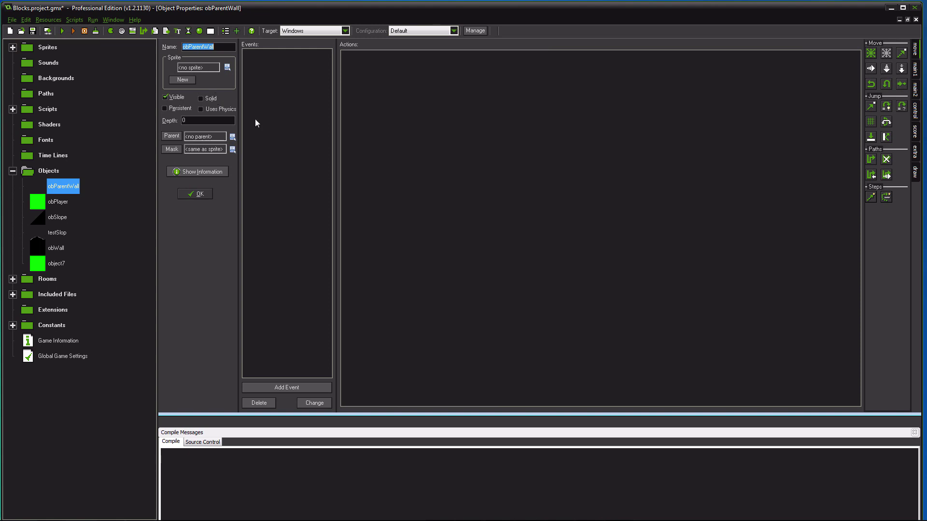
click(194, 194)
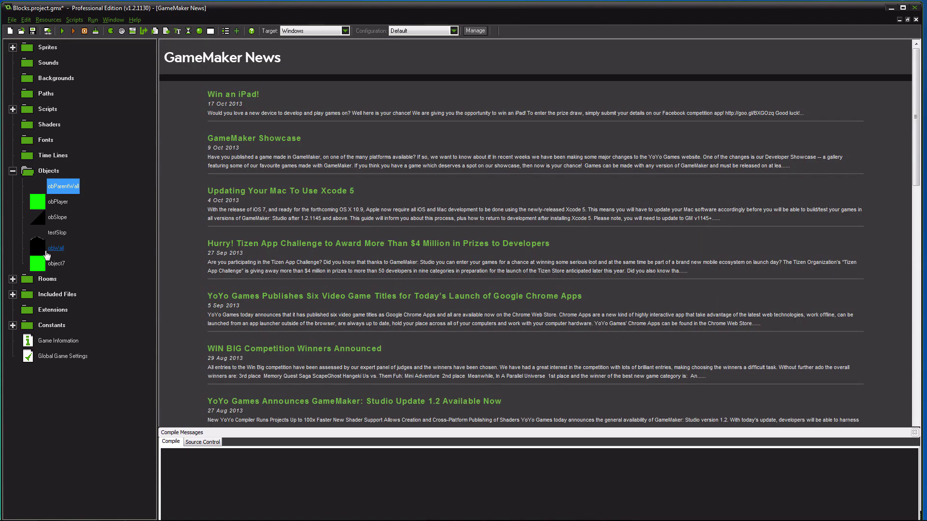
Step: Assign obParentWall as the parent of the obWall object
double_click(55, 248)
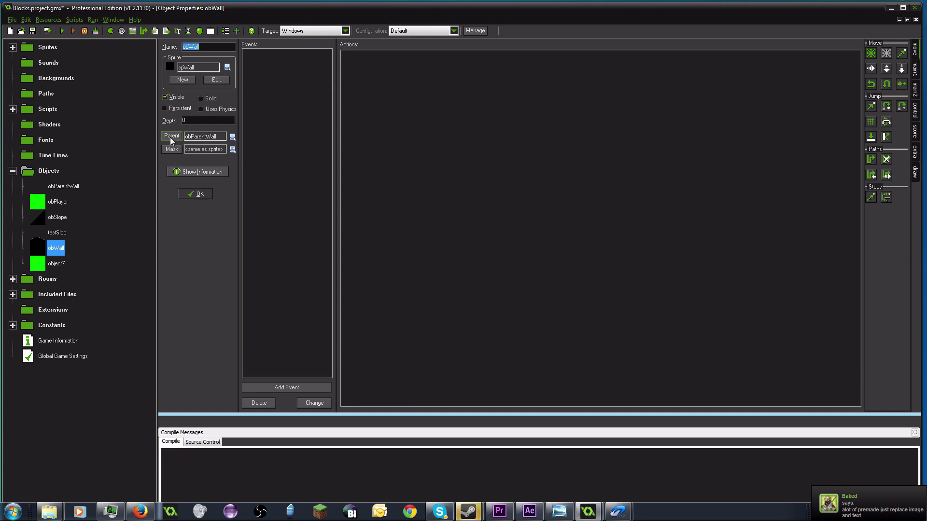
click(206, 137)
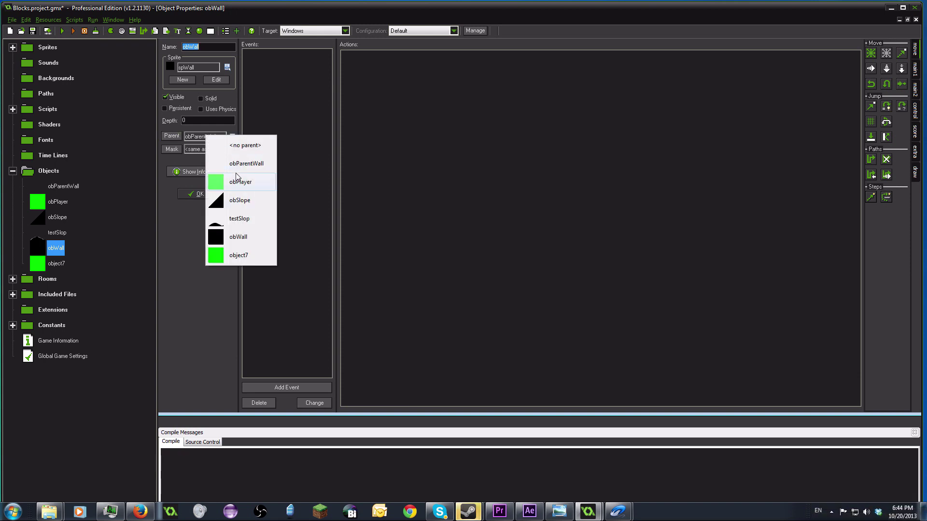
click(246, 163)
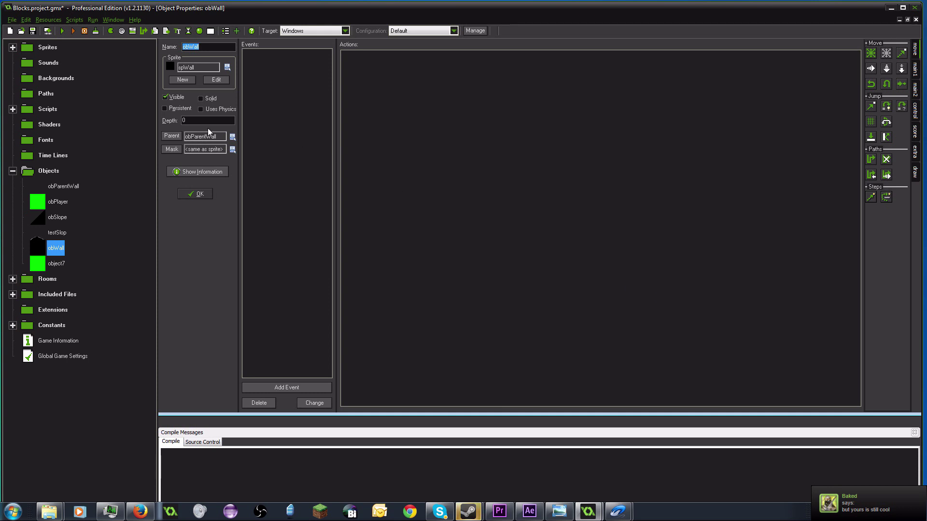
Step: Compare the properties of obParentWall and obWall, and view the parent choices available for obWall
double_click(68, 187)
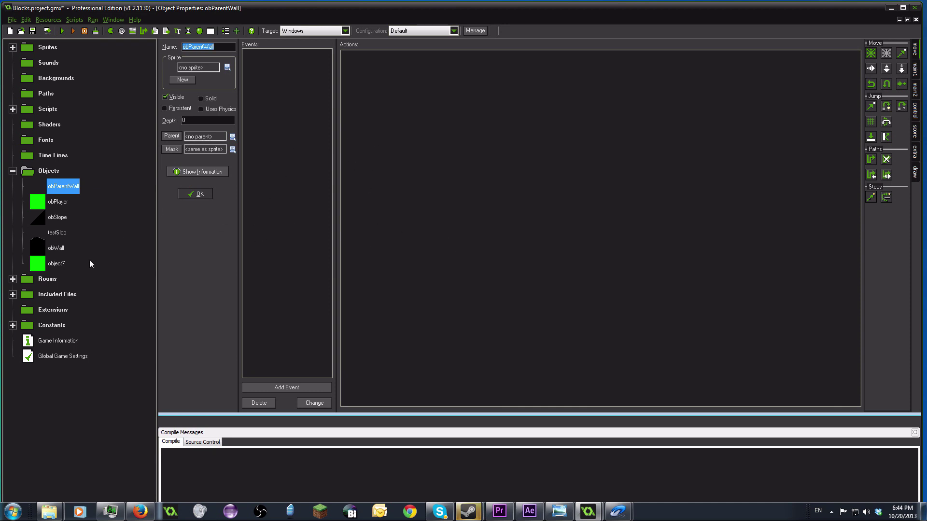
double_click(55, 250)
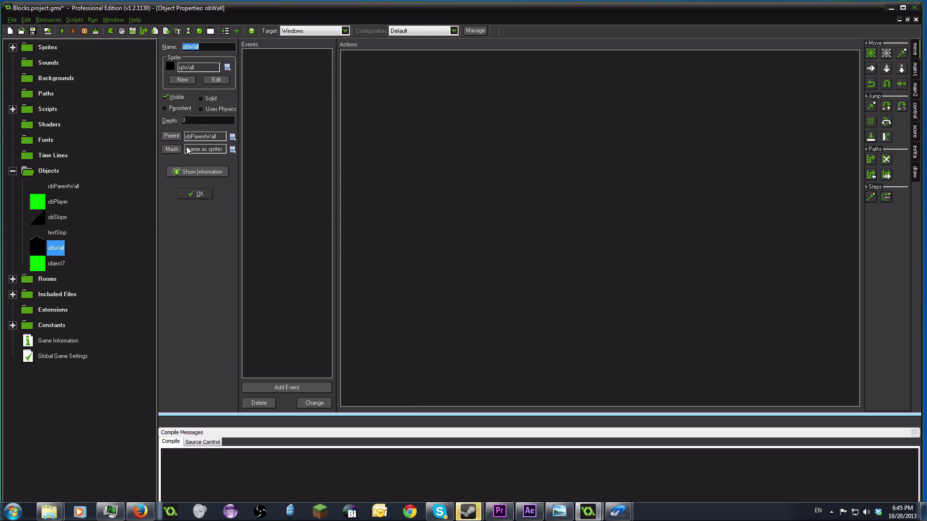
click(198, 137)
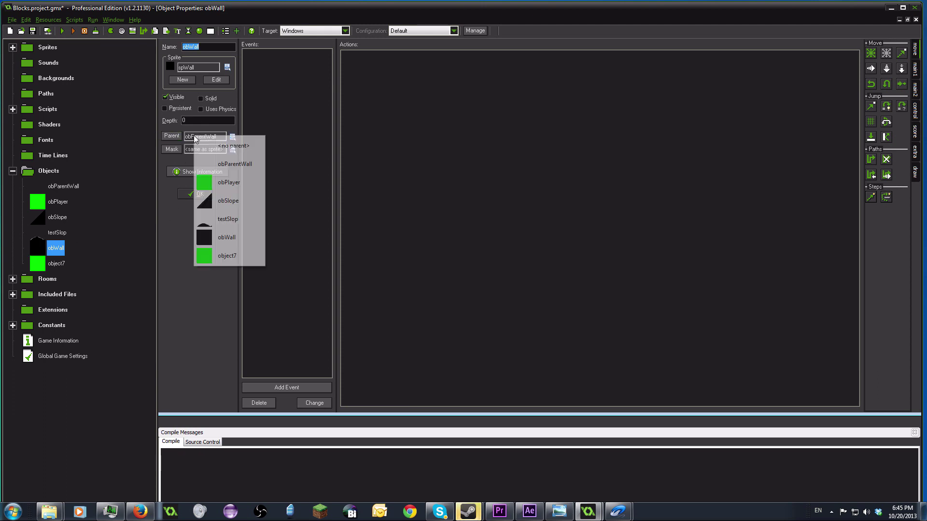
click(293, 149)
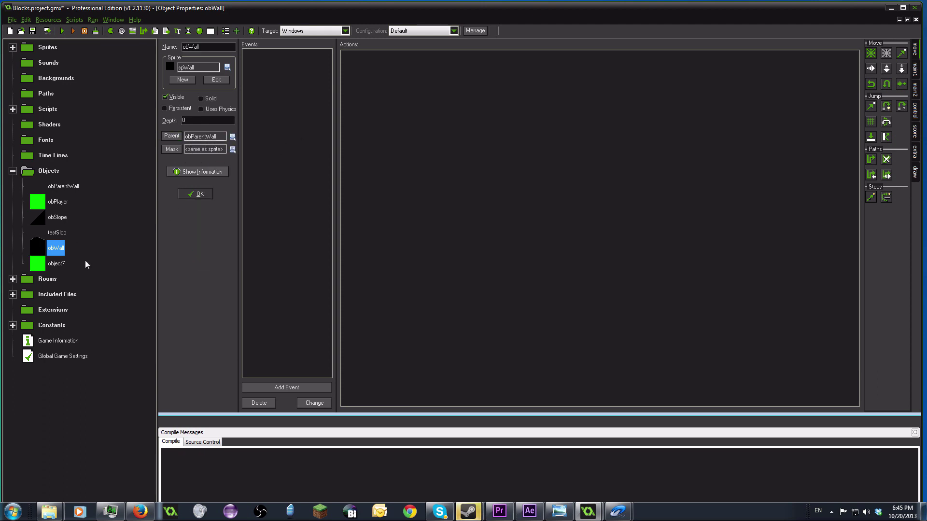
Step: Check the parent assignment of obSlope and review the properties of obPlayer and object7
double_click(65, 223)
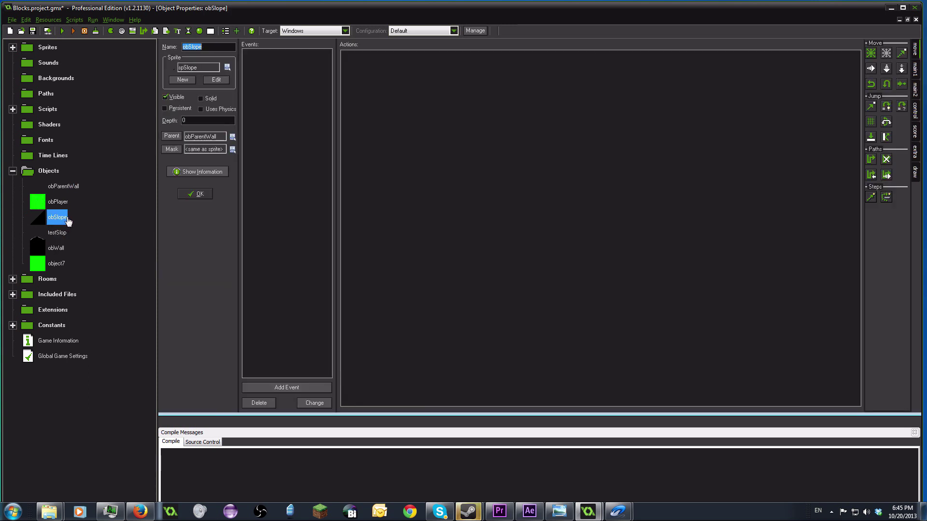
click(196, 137)
click(301, 164)
double_click(58, 202)
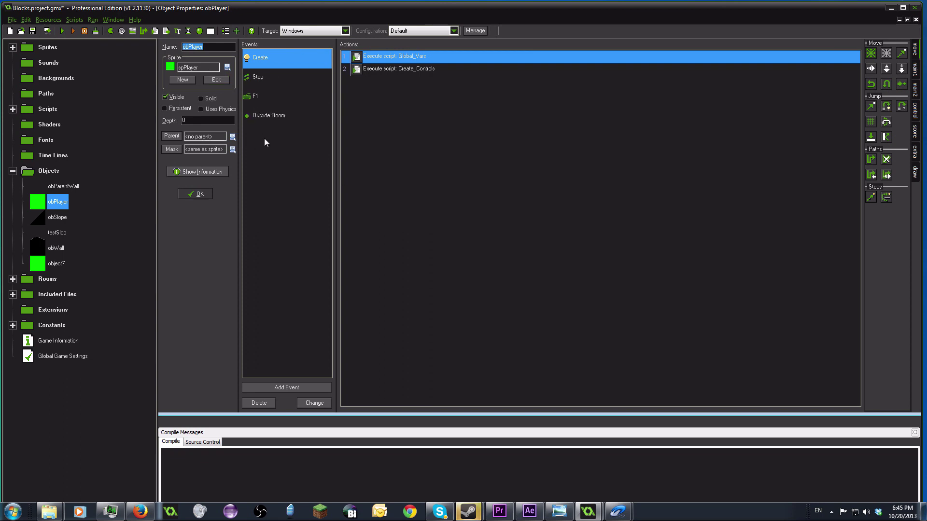
double_click(56, 264)
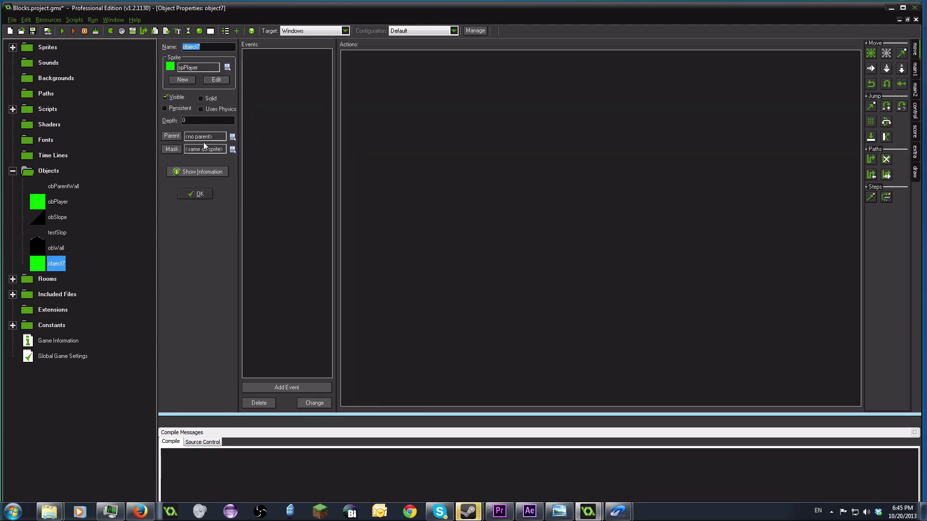
Step: Open room4, examine its layout of wall, slope and player objects, and close the room
click(13, 279)
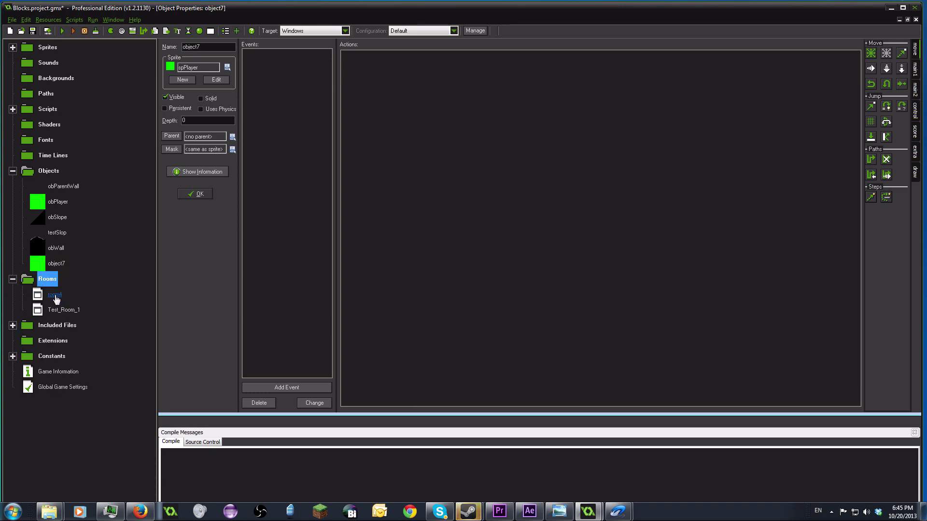
double_click(56, 295)
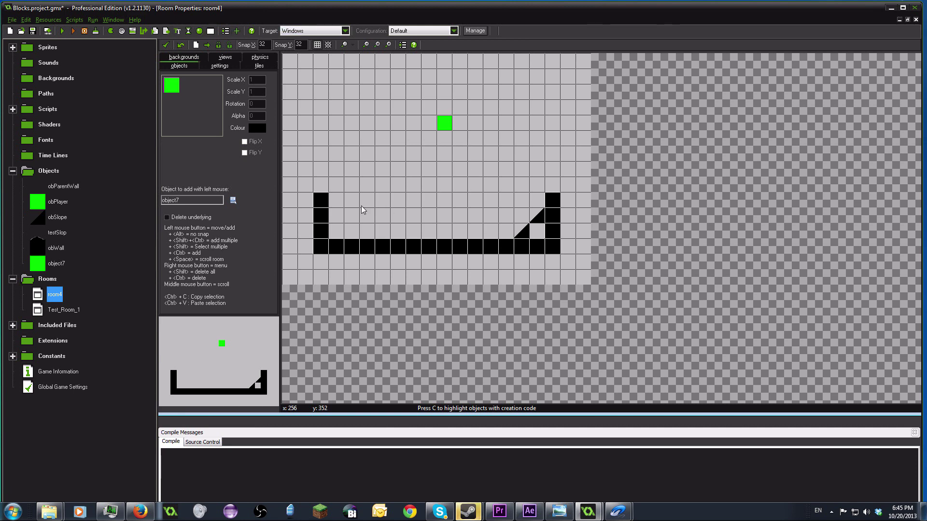
click(166, 44)
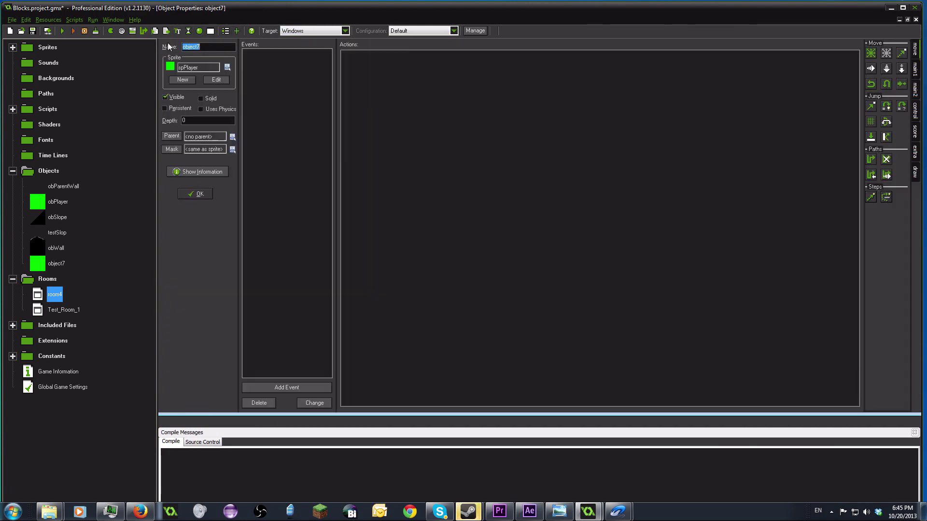
Step: Run the game to test room4 and reposition the game window for a clear view
click(63, 31)
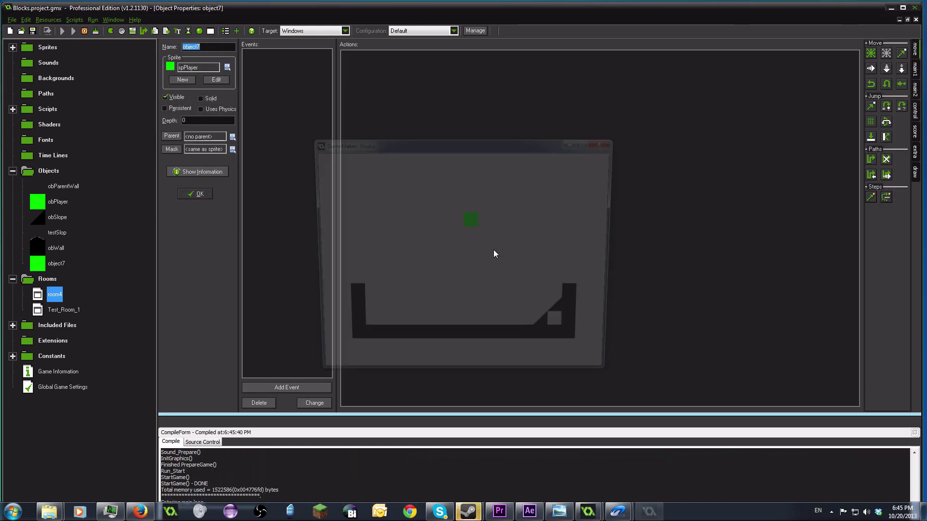
mouse_move(450, 149)
mouse_down()
mouse_move(393, 135)
mouse_move(434, 146)
mouse_up()
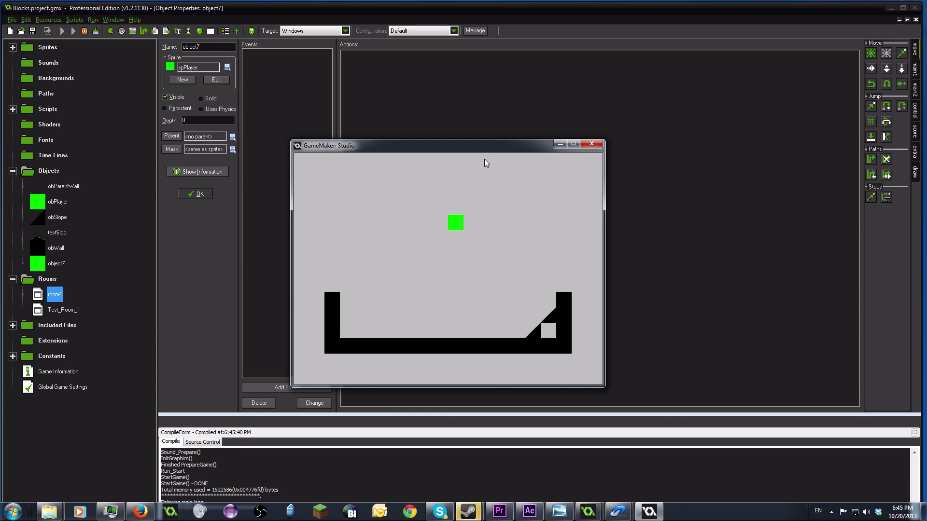
drag(497, 145, 612, 120)
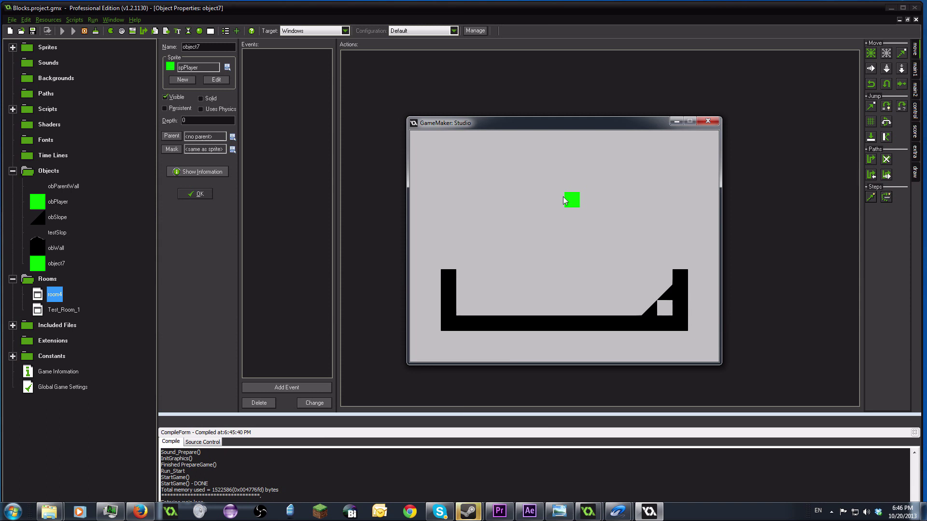
drag(575, 123, 527, 112)
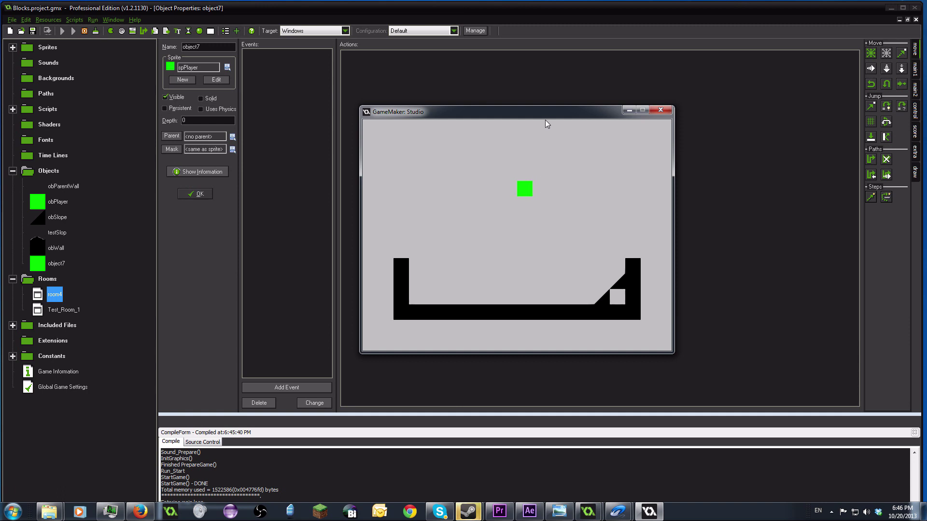
drag(545, 114, 520, 116)
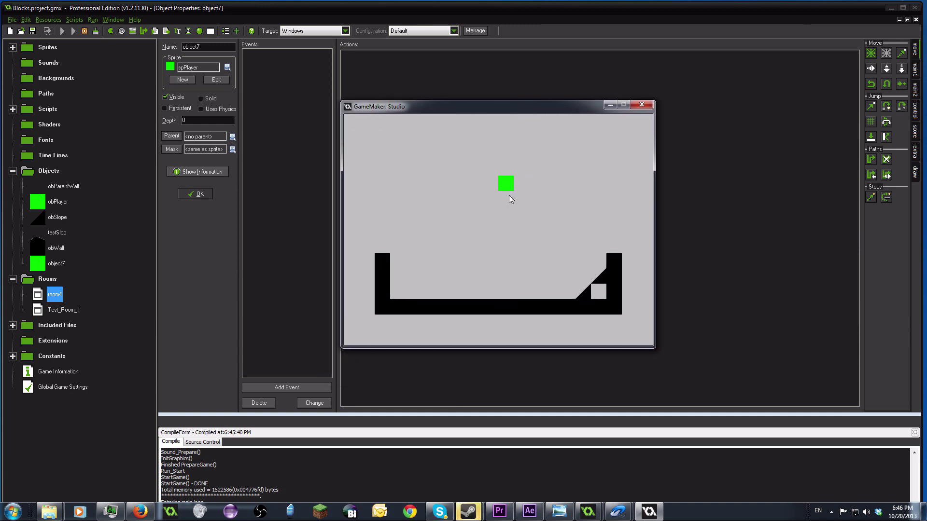